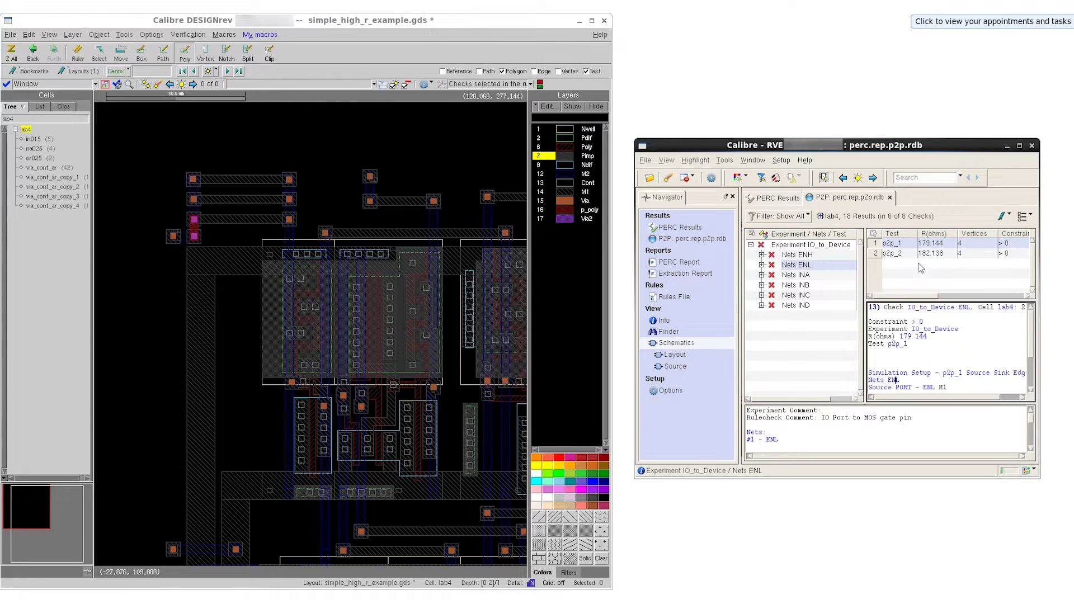
Highlight p2p_1's simulation setup and net ENL, zoom onto the path, and start interactive P2P.
{"action": "left_click", "coordinate": [909, 246]}
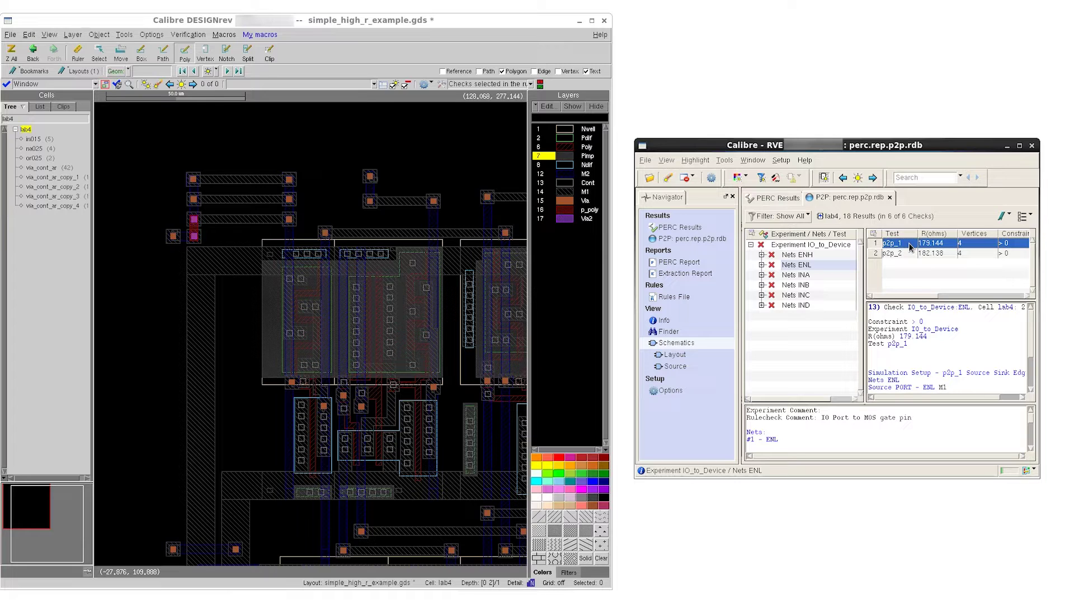
{"action": "left_click", "coordinate": [935, 377]}
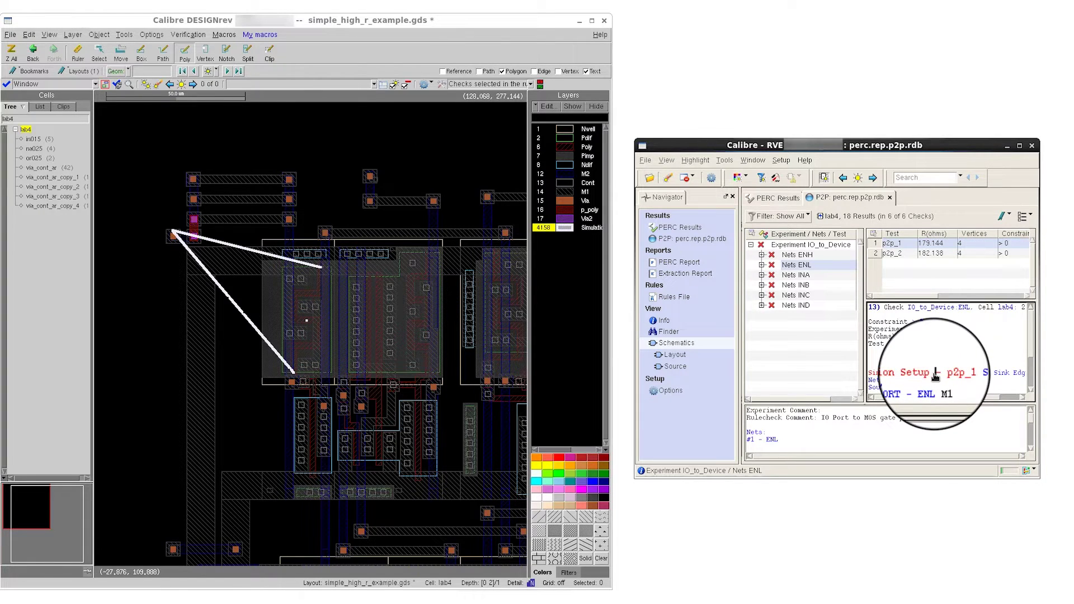
{"action": "left_click", "coordinate": [897, 383]}
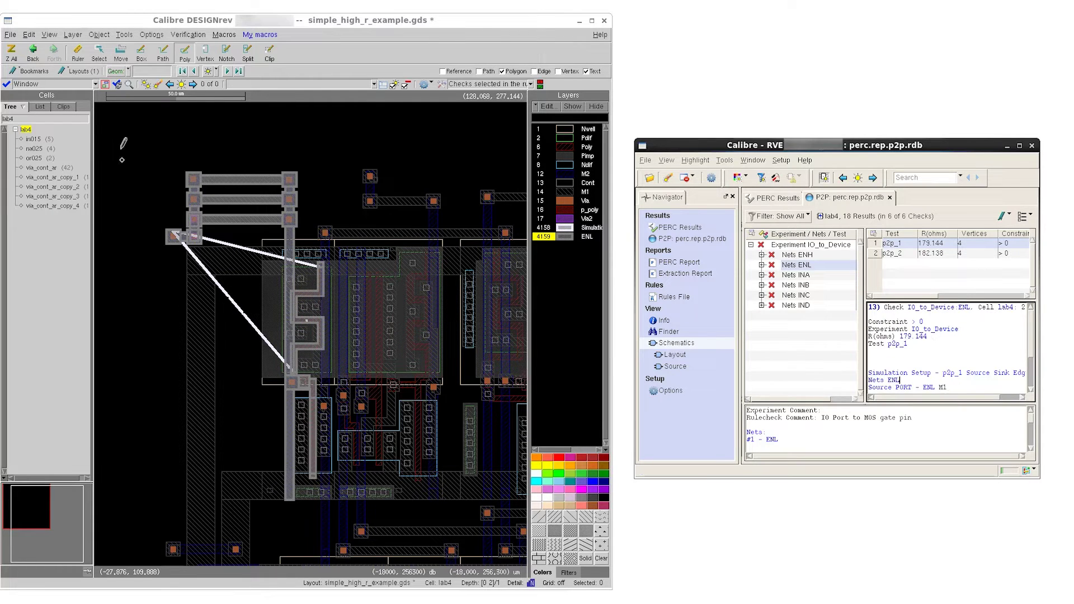
{"action": "right_click_drag", "start_coordinate": [126, 139], "coordinate": [373, 551]}
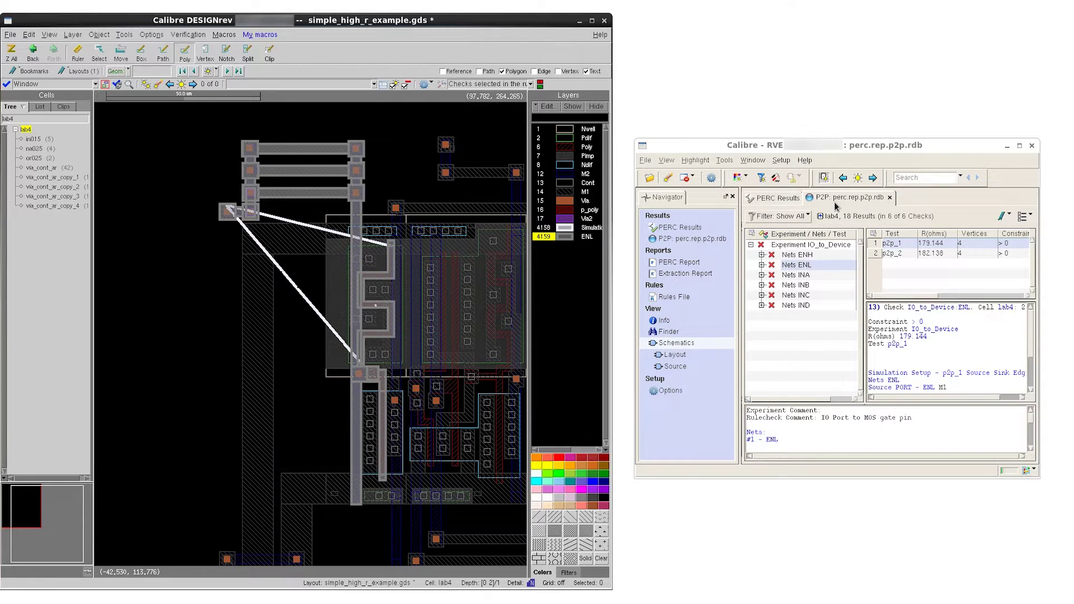
{"action": "left_click", "coordinate": [775, 181]}
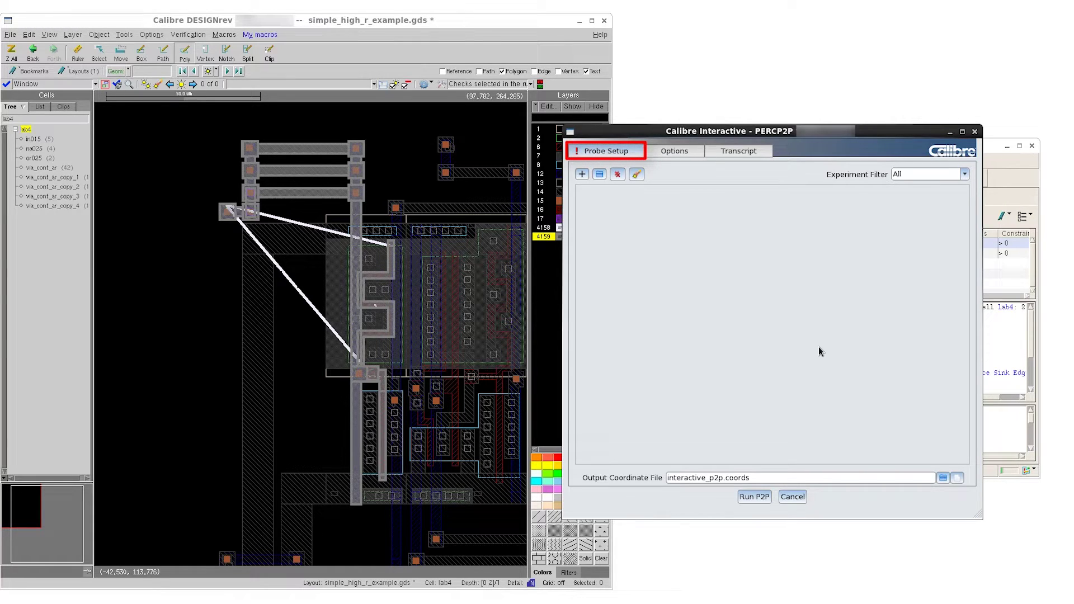
Turn on 'Highlight flylines when placing points' in the PERCP2P options.
{"action": "left_click", "coordinate": [693, 155]}
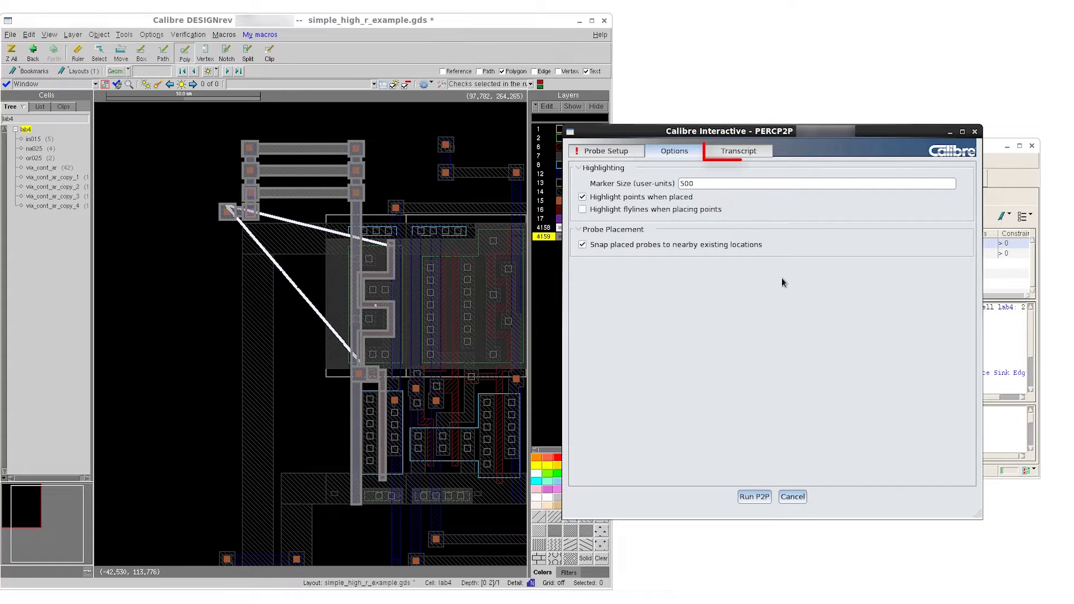
{"action": "left_click", "coordinate": [760, 153]}
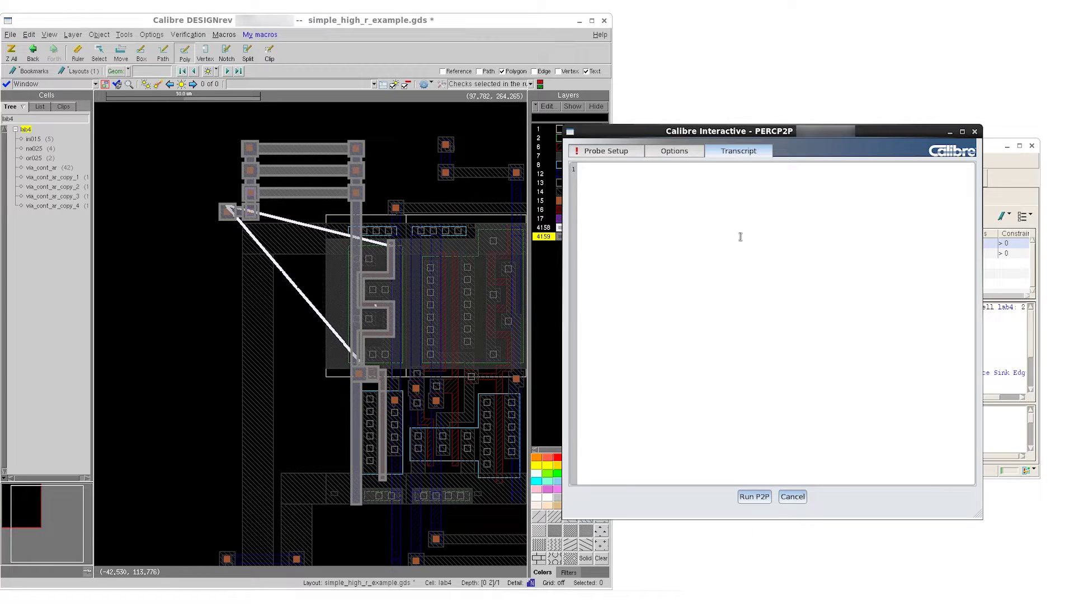
{"action": "left_click", "coordinate": [693, 150]}
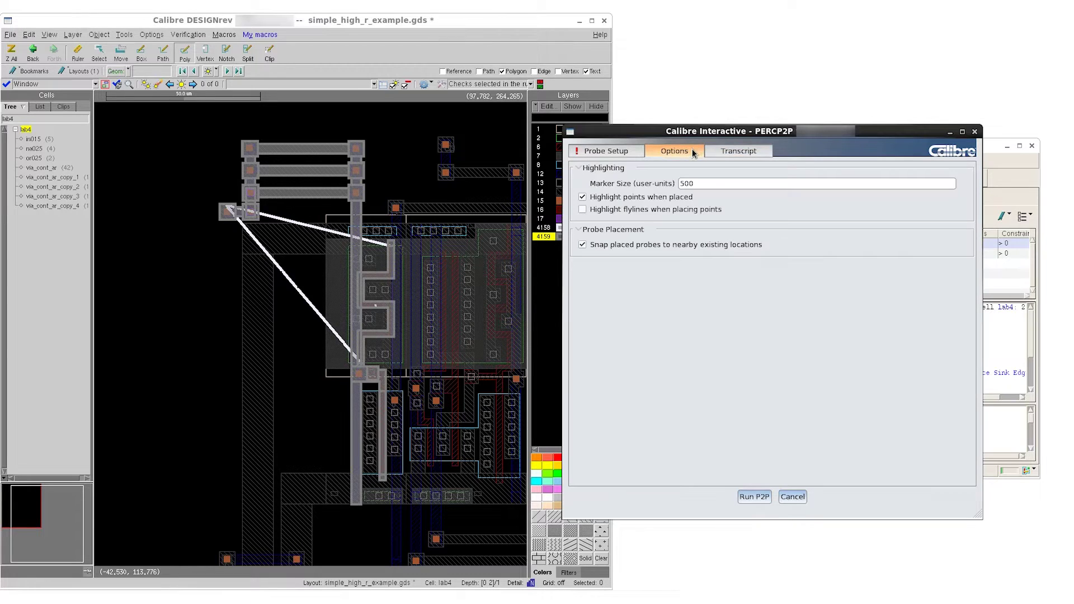
{"action": "left_click", "coordinate": [583, 210]}
{"action": "left_click", "coordinate": [621, 153]}
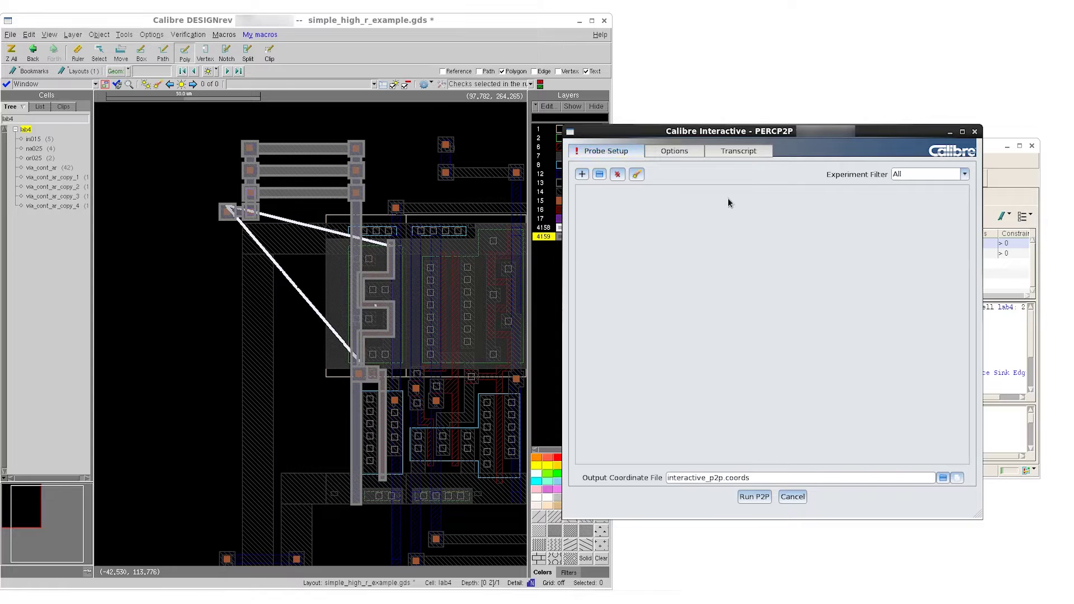
Add Experiment_1 with source probe LOC1 on net ENL, layer M1, at the via.
{"action": "left_click", "coordinate": [583, 176]}
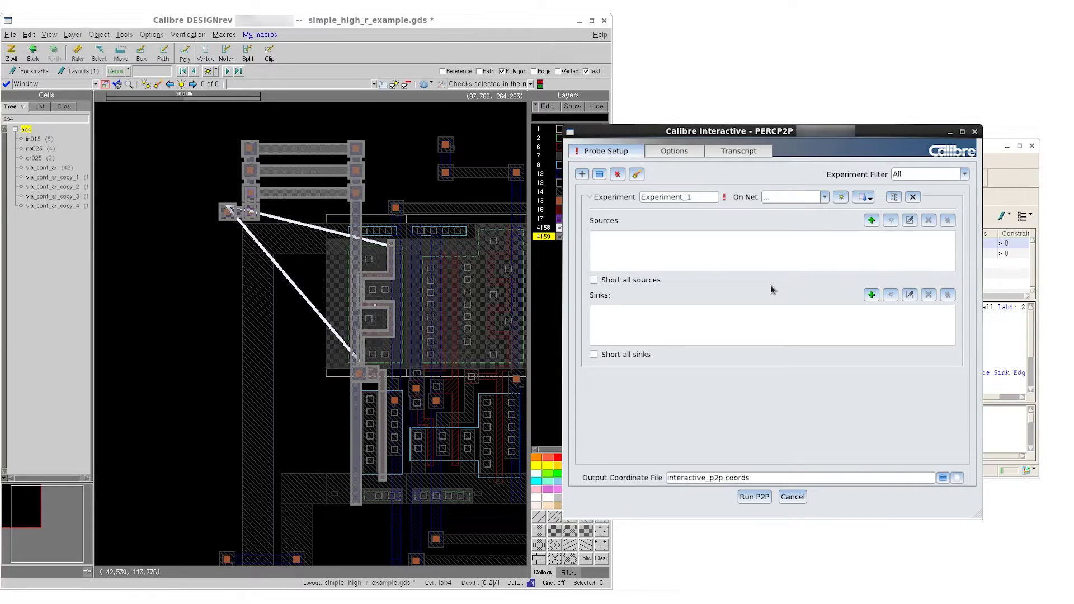
{"action": "left_click", "coordinate": [870, 221]}
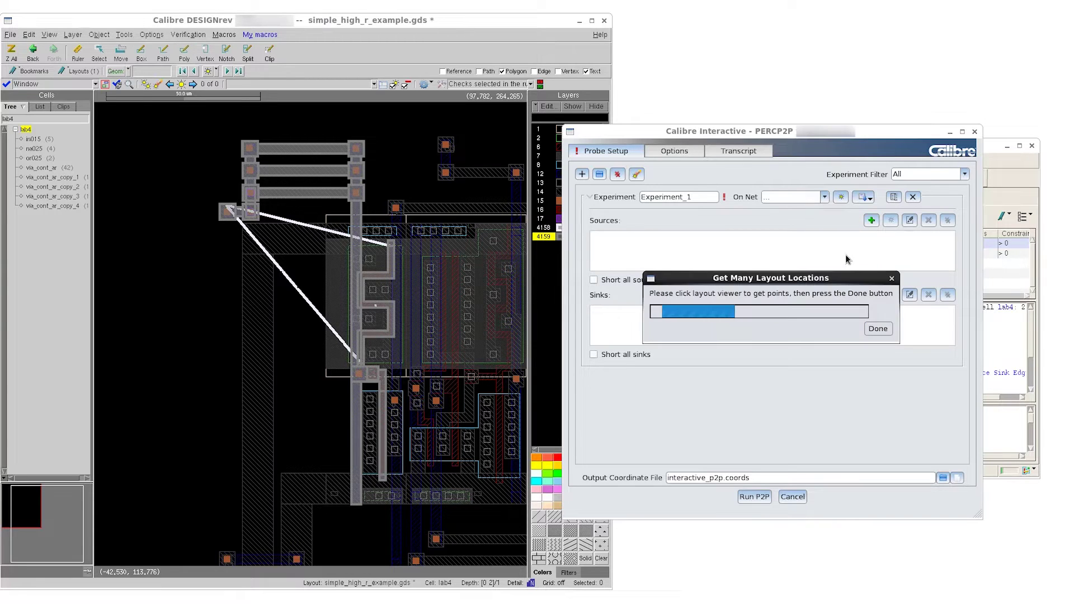
{"action": "left_click", "coordinate": [229, 211]}
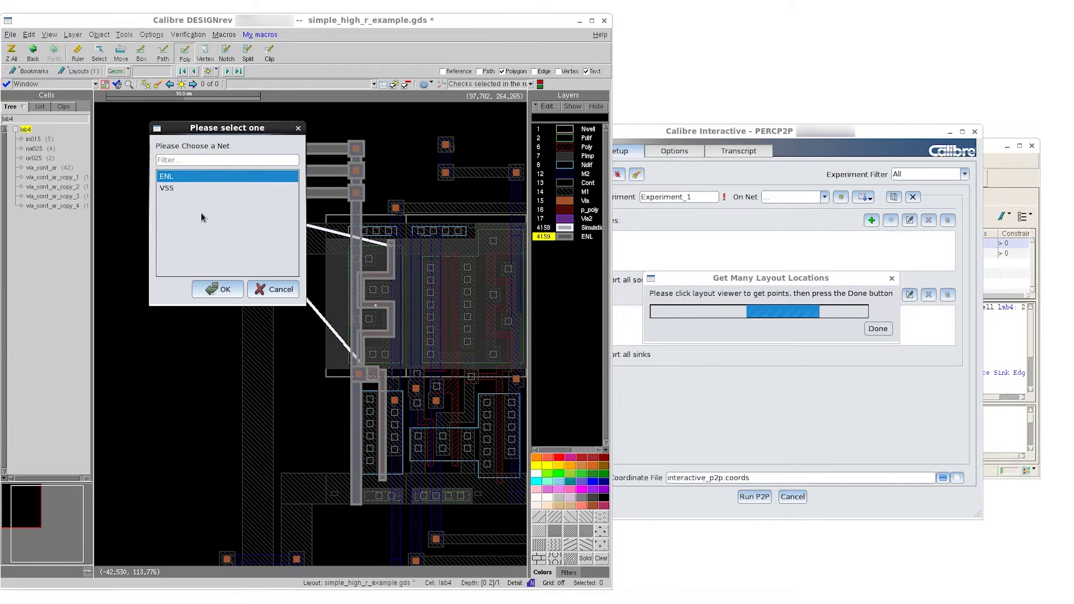
{"action": "left_click", "coordinate": [228, 290]}
{"action": "left_click", "coordinate": [175, 189]}
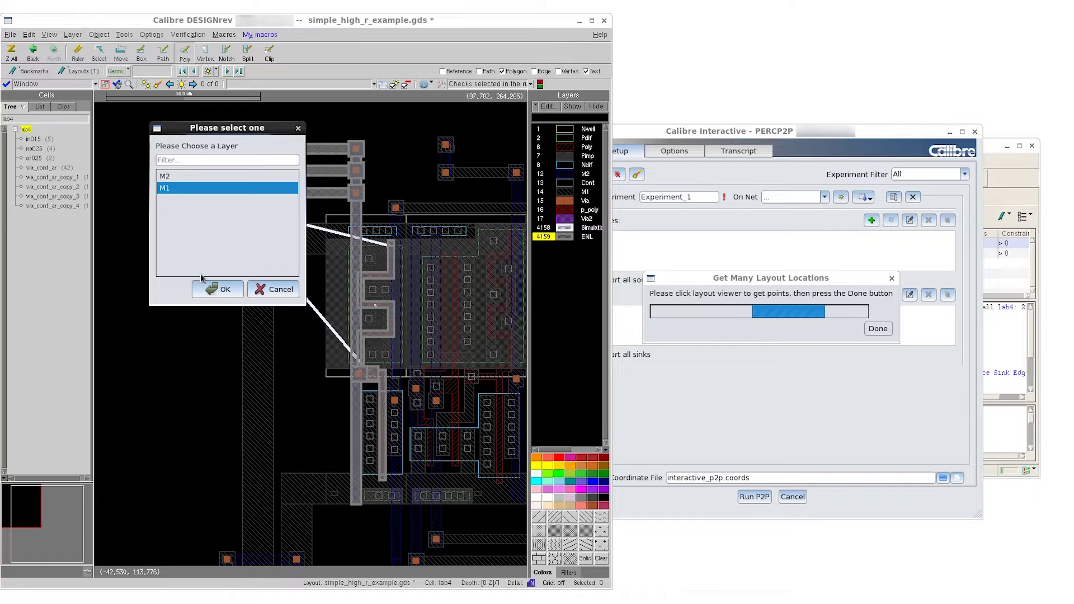
{"action": "left_click", "coordinate": [221, 289]}
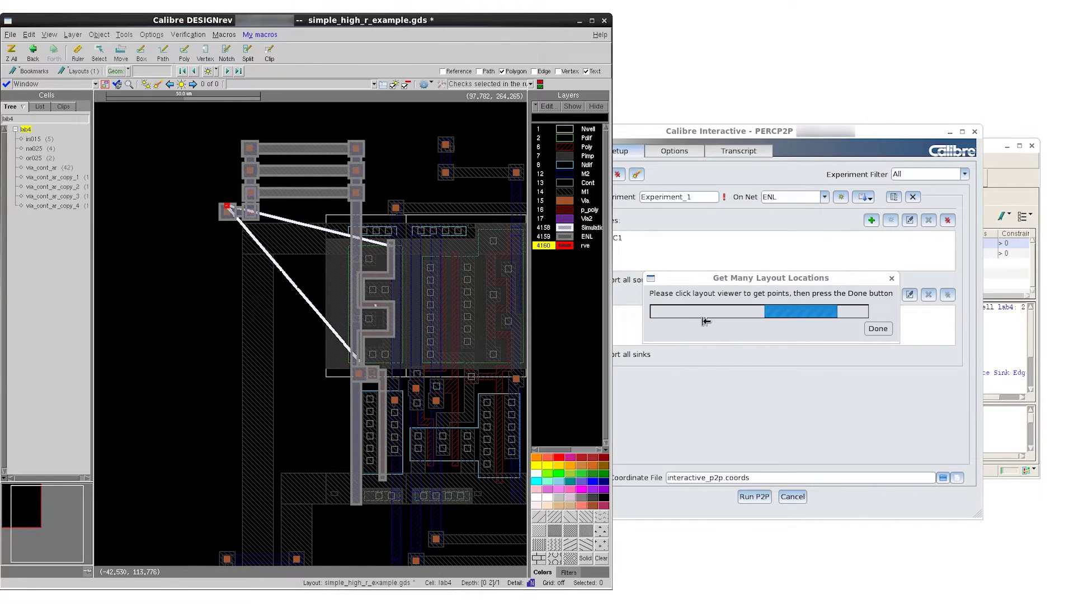
{"action": "left_click", "coordinate": [886, 330]}
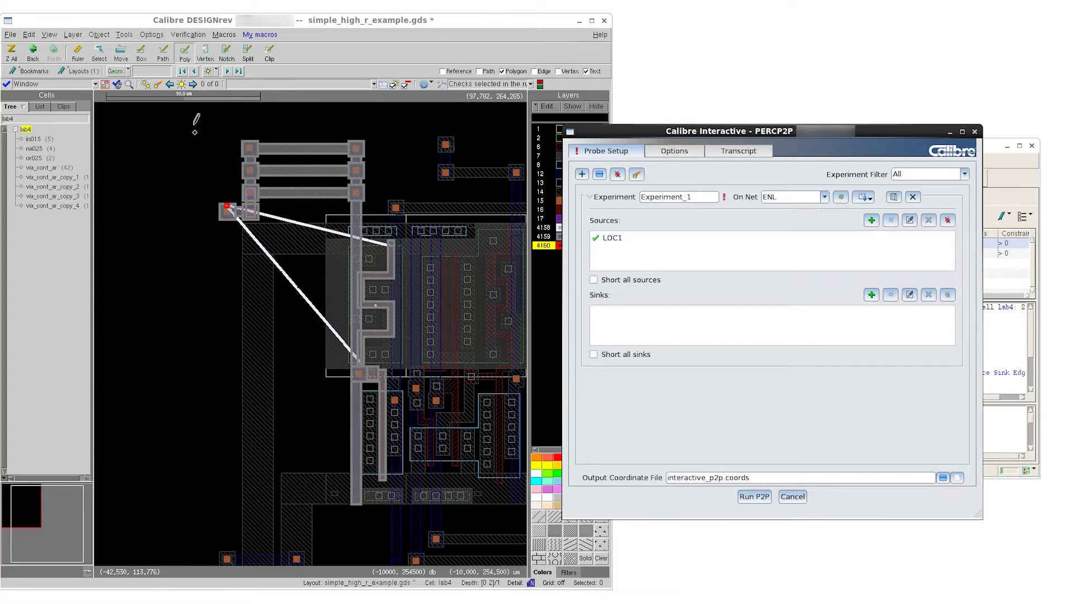
{"action": "right_click_drag", "start_coordinate": [179, 120], "coordinate": [322, 240]}
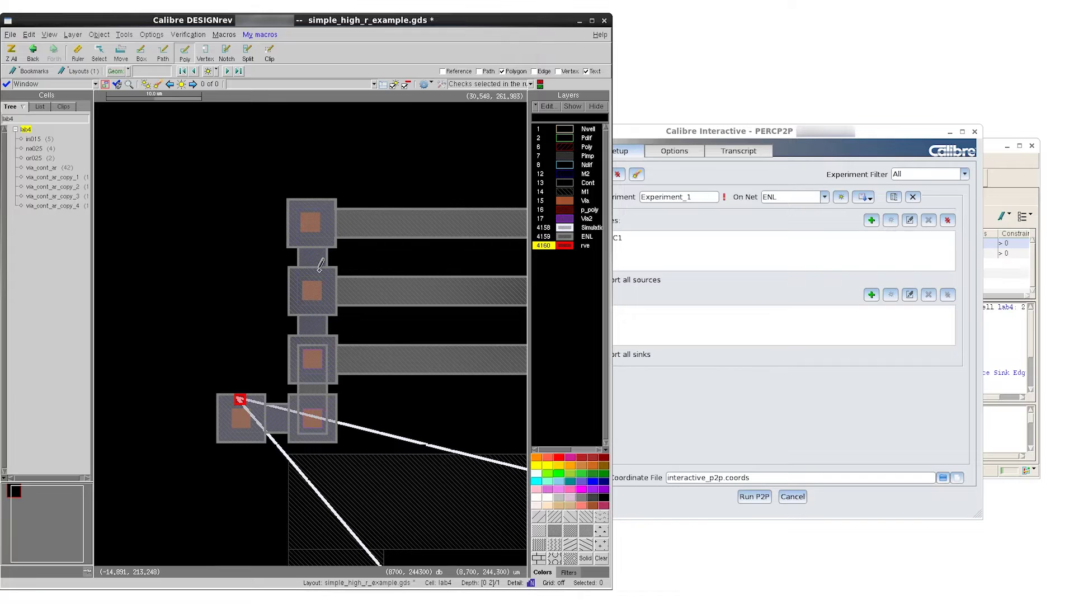
{"action": "left_click", "coordinate": [727, 283]}
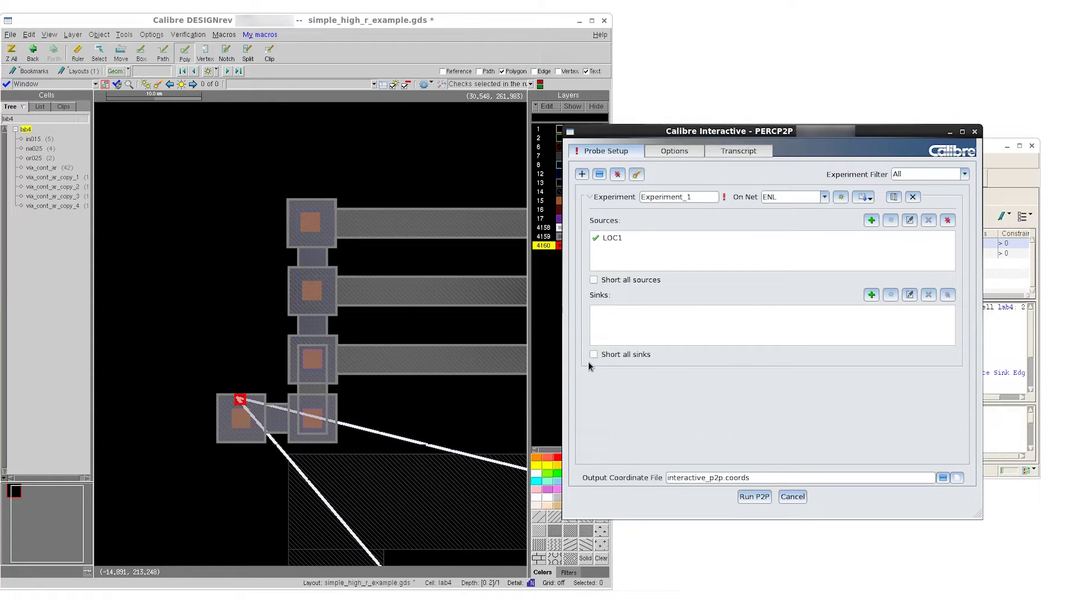
Place shorted sinks LOC2, LOC3 and LOC4 on the ladder's top, middle and lower bar vias.
{"action": "left_click", "coordinate": [594, 354]}
{"action": "left_click", "coordinate": [871, 295]}
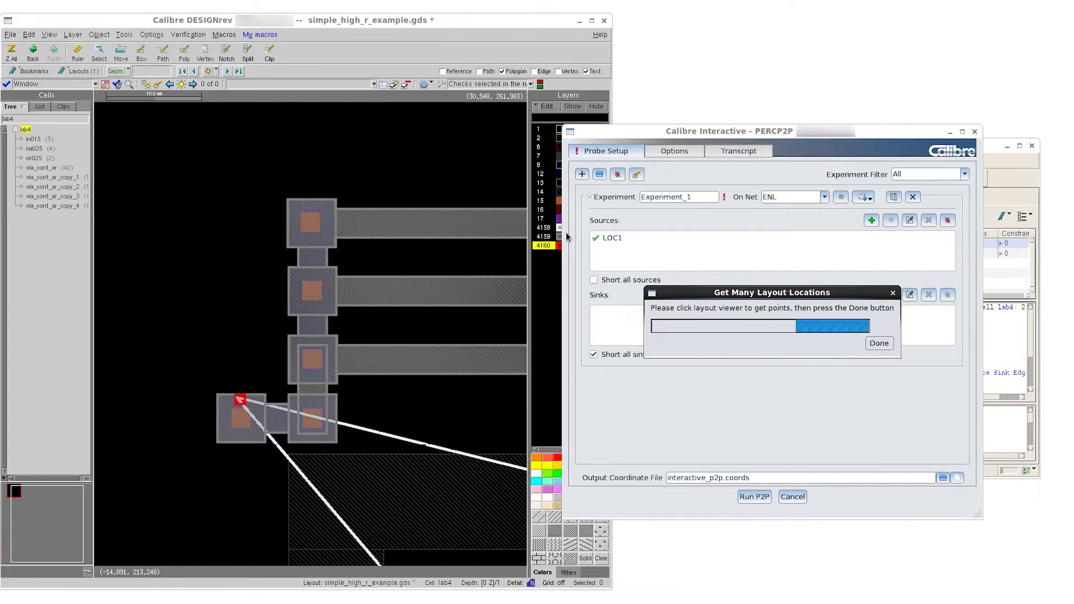
{"action": "left_click", "coordinate": [487, 228]}
{"action": "left_click", "coordinate": [487, 226]}
{"action": "left_click", "coordinate": [486, 292]}
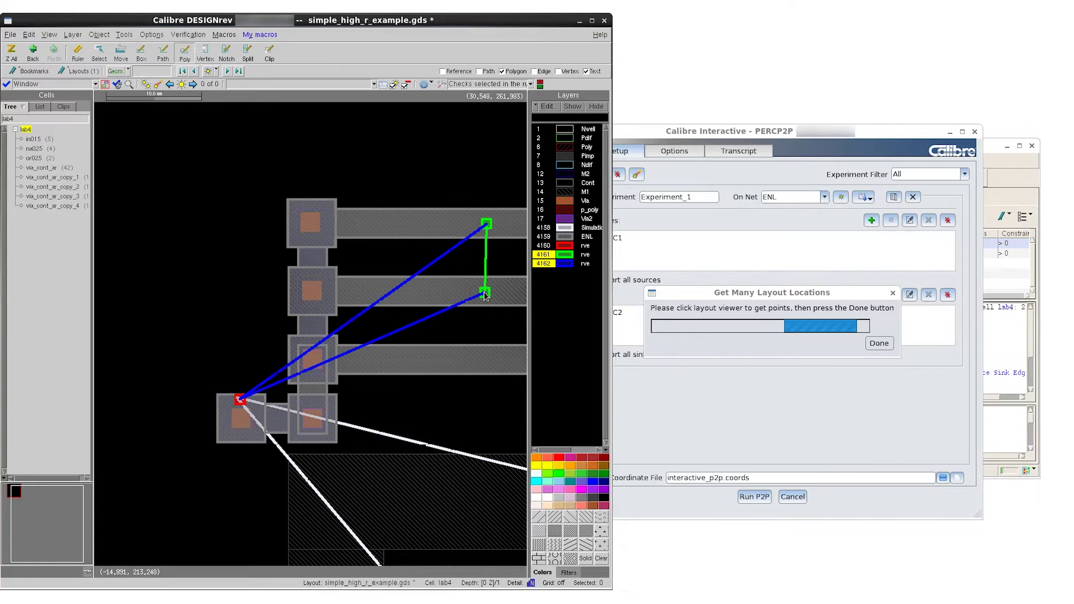
{"action": "left_click", "coordinate": [483, 361]}
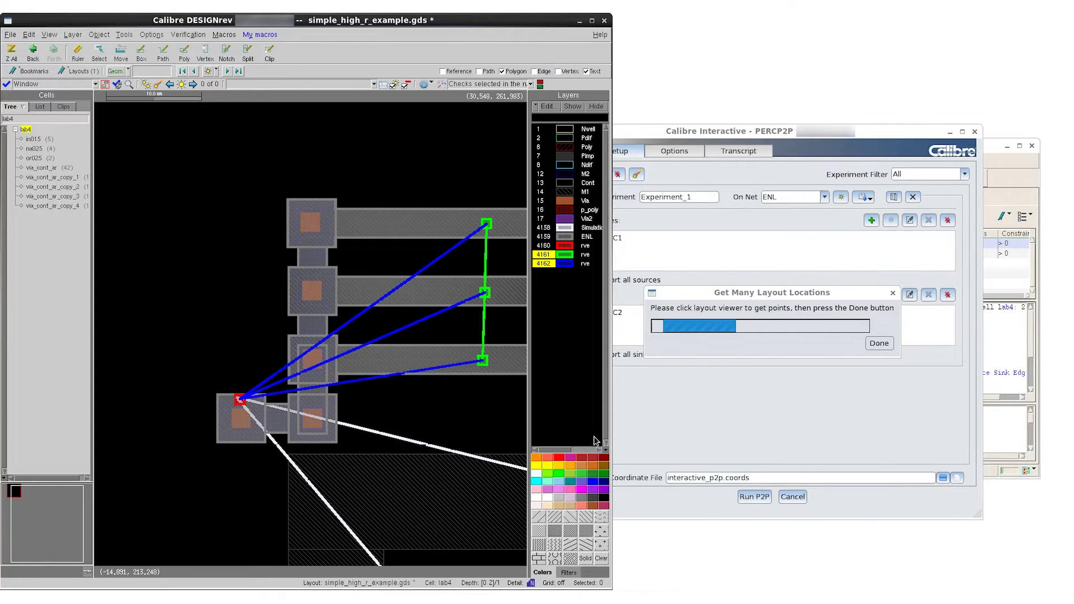
{"action": "left_click", "coordinate": [878, 343]}
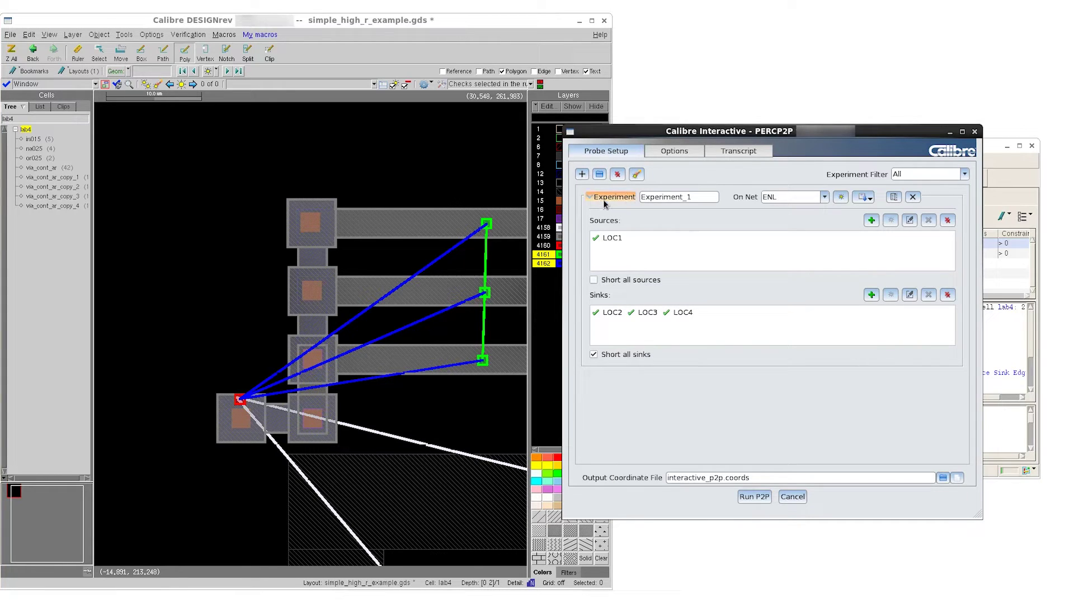
{"action": "scroll", "coordinate": [378, 399], "scroll_direction": "down", "scroll_amount": 1}
{"action": "right_click_drag", "start_coordinate": [291, 224], "coordinate": [387, 387]}
{"action": "left_click", "coordinate": [611, 463]}
Add Experiment_2 on net ENL with shorted sources LOC2–LOC4 and one sink on the vertical strap.
{"action": "left_click", "coordinate": [582, 174]}
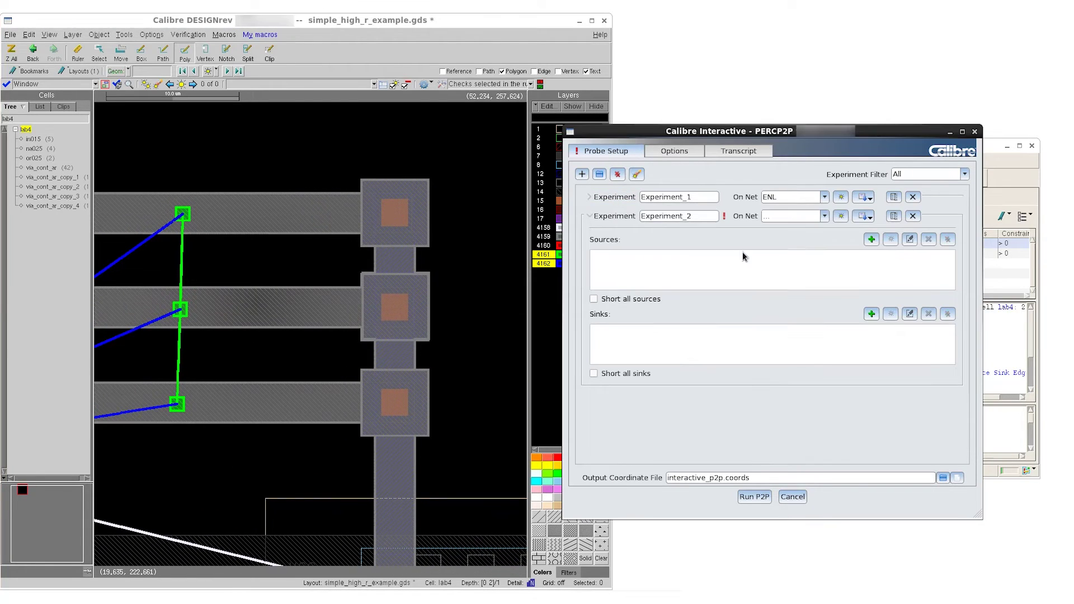
{"action": "left_click", "coordinate": [871, 239]}
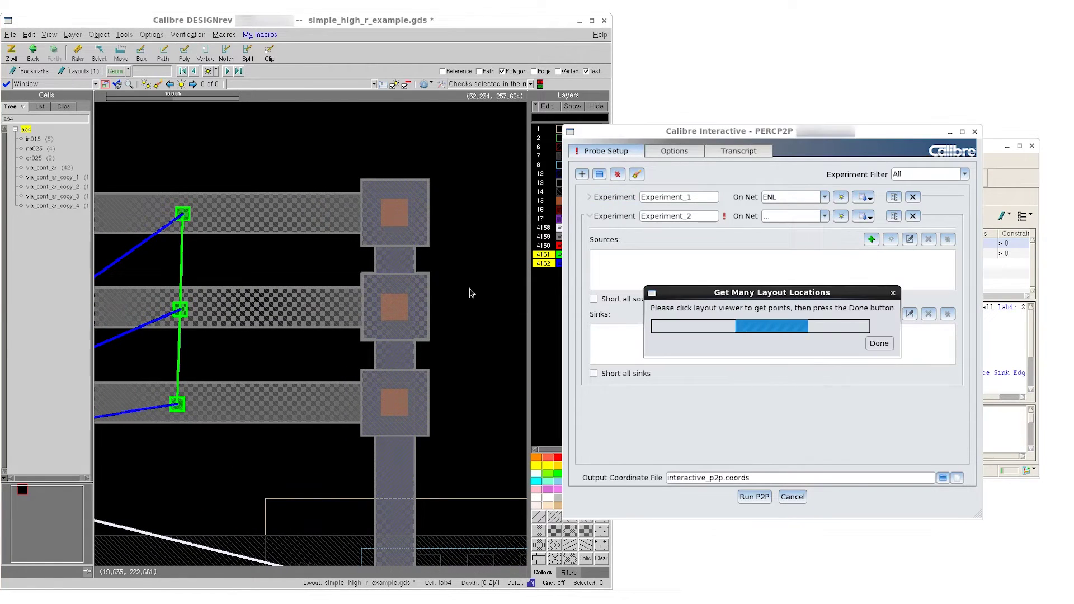
{"action": "left_click", "coordinate": [187, 206]}
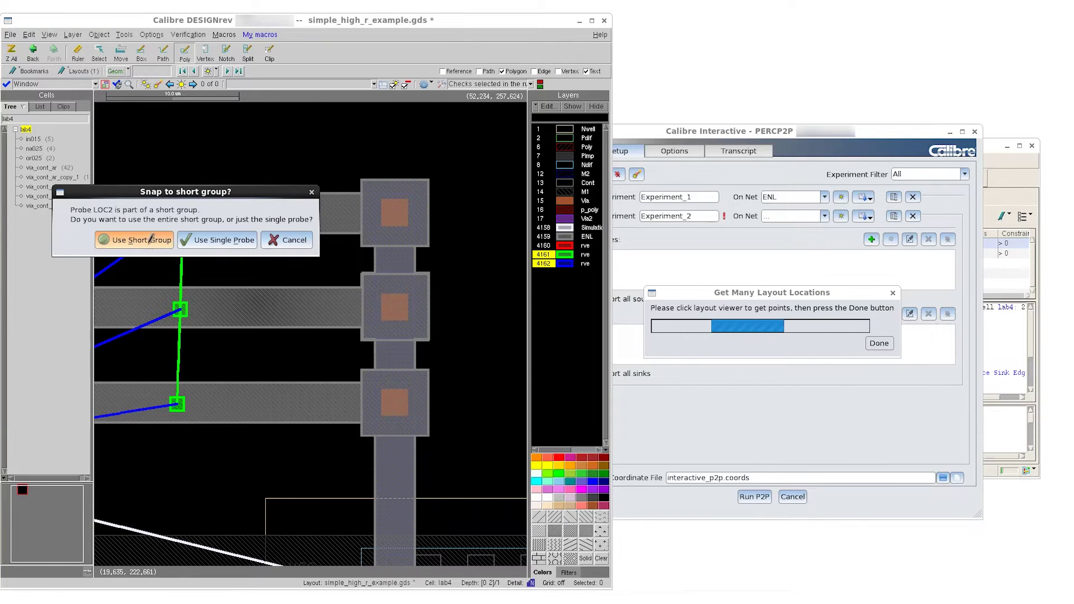
{"action": "left_click", "coordinate": [137, 237]}
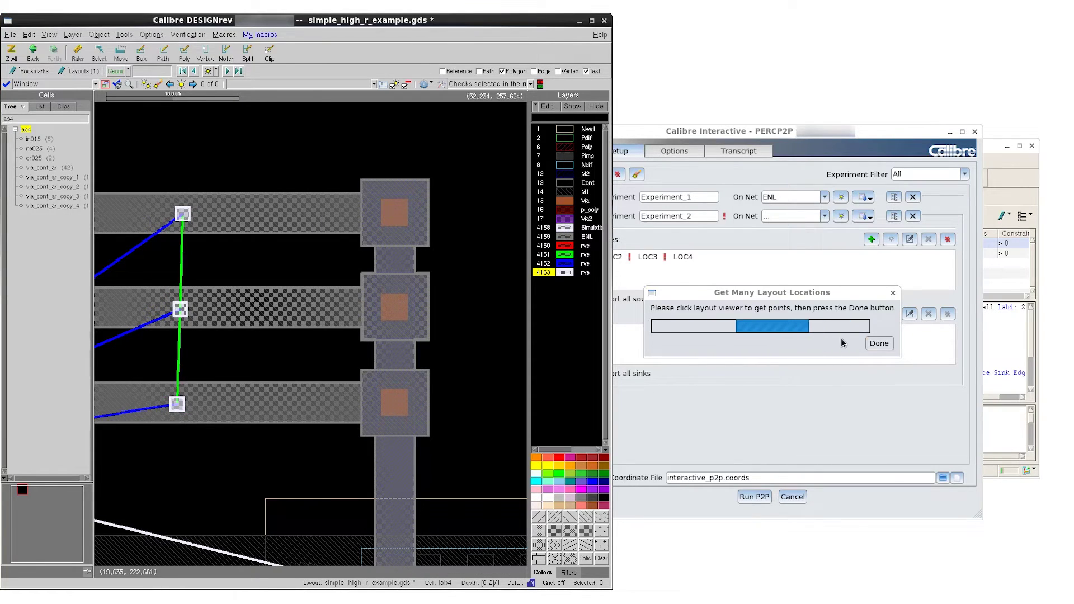
{"action": "left_click", "coordinate": [879, 343]}
{"action": "left_click", "coordinate": [823, 216]}
{"action": "left_click", "coordinate": [793, 254]}
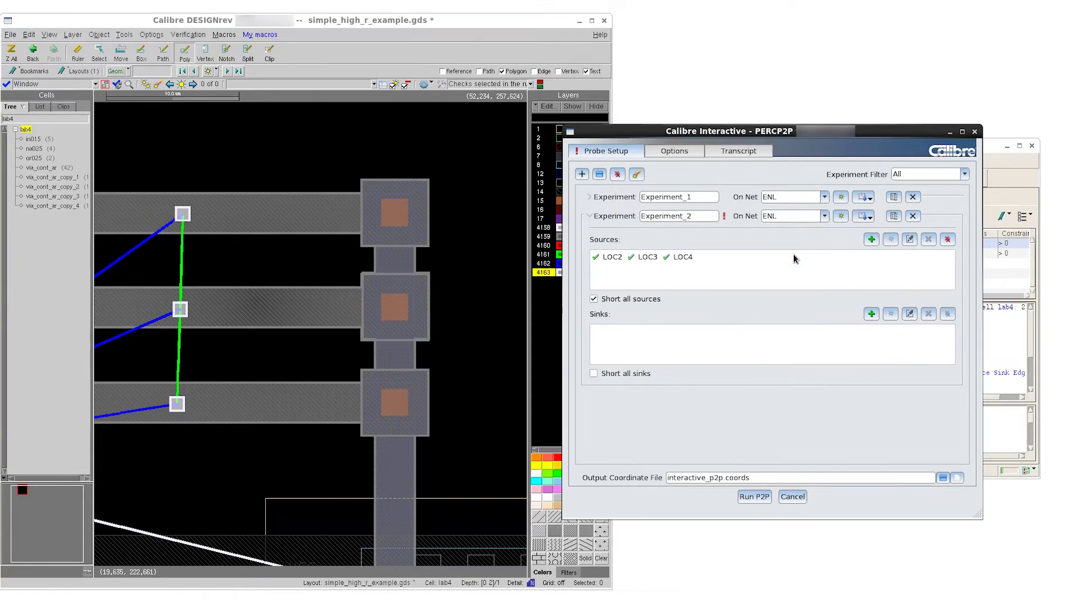
{"action": "left_click", "coordinate": [872, 314]}
{"action": "left_click", "coordinate": [402, 492]}
{"action": "left_click", "coordinate": [880, 343]}
{"action": "left_click", "coordinate": [894, 216]}
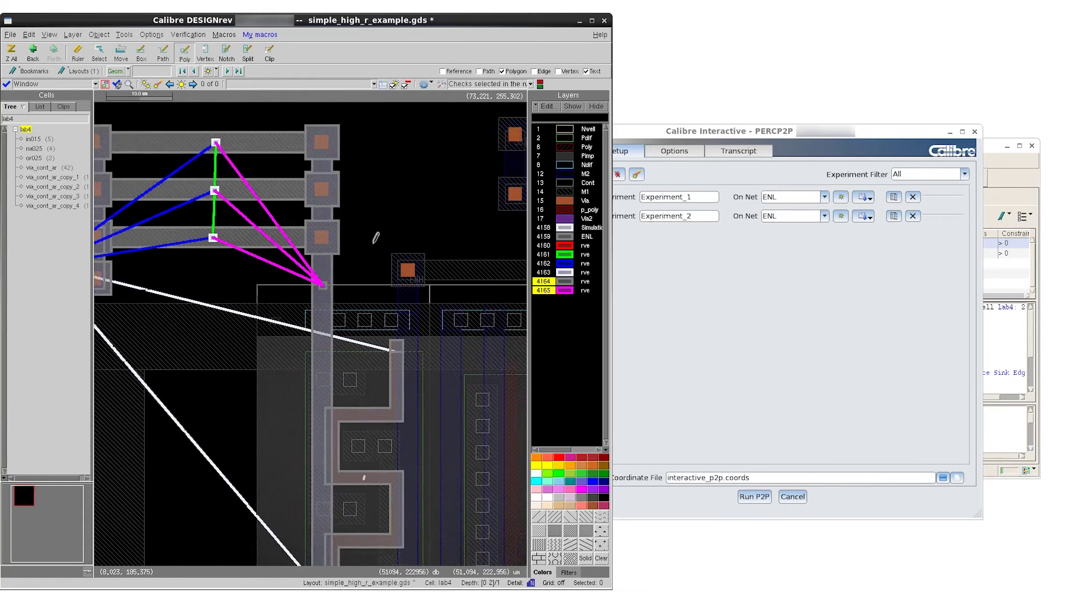
Add Experiment_3 with source LOC5 and sinks LOC6 and LOC7 at the right via and strap bottom.
{"action": "left_click", "coordinate": [872, 258]}
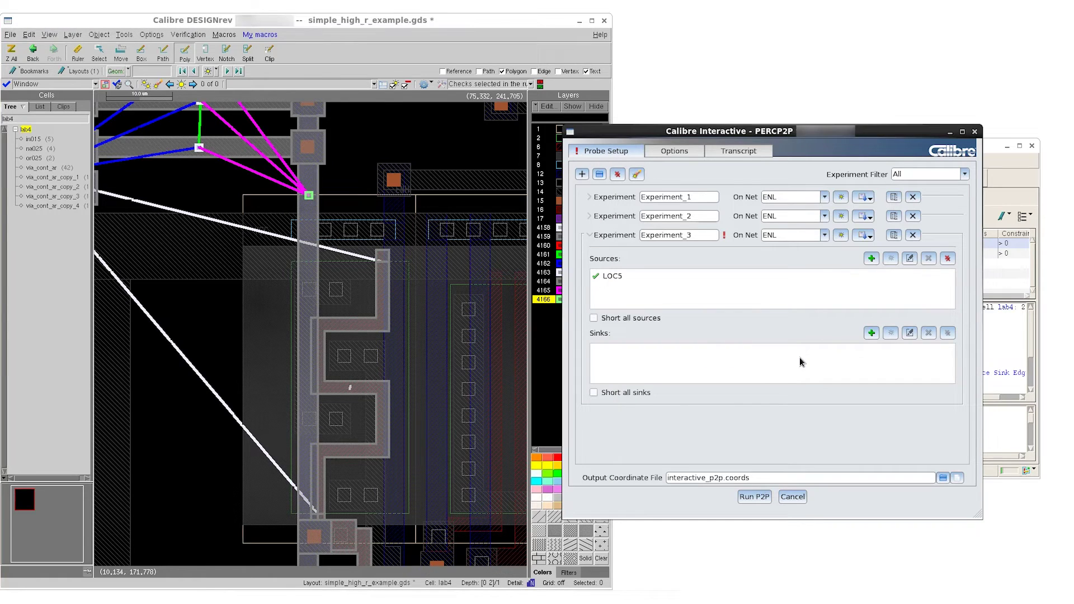
{"action": "left_click", "coordinate": [383, 262]}
{"action": "left_click", "coordinate": [319, 512]}
{"action": "left_click", "coordinate": [879, 343]}
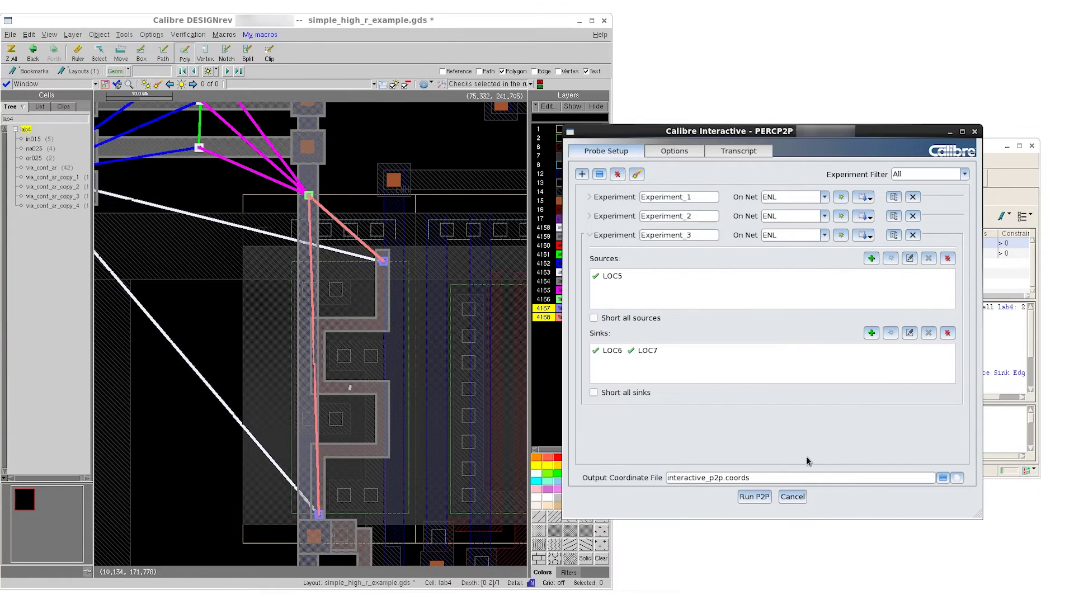
{"action": "left_click", "coordinate": [589, 235]}
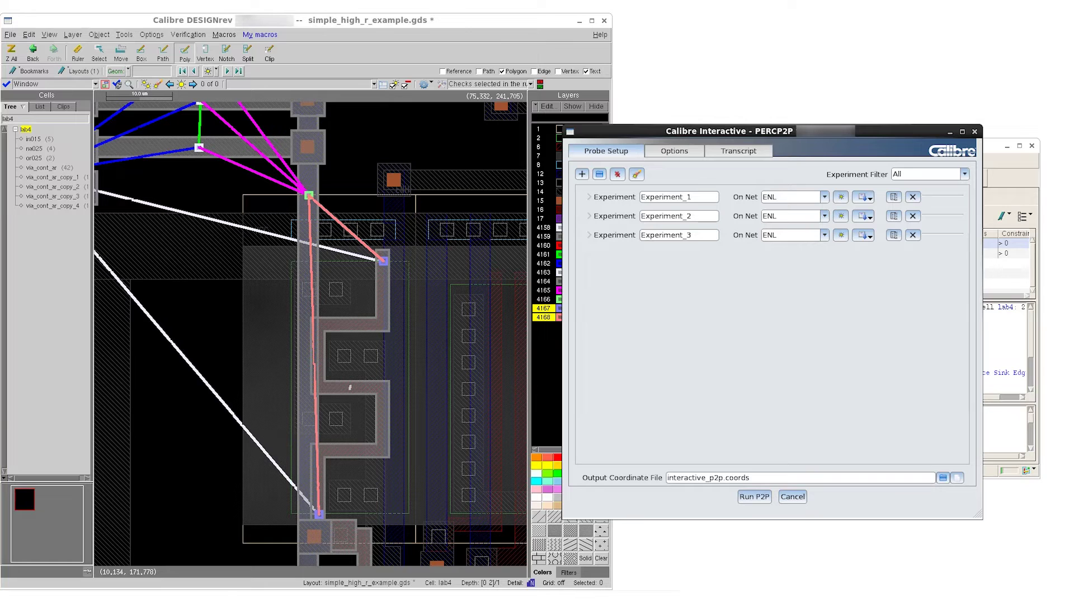
Run the three P2P experiments and confirm the transcript reports exit code 0.
{"action": "left_click", "coordinate": [755, 497]}
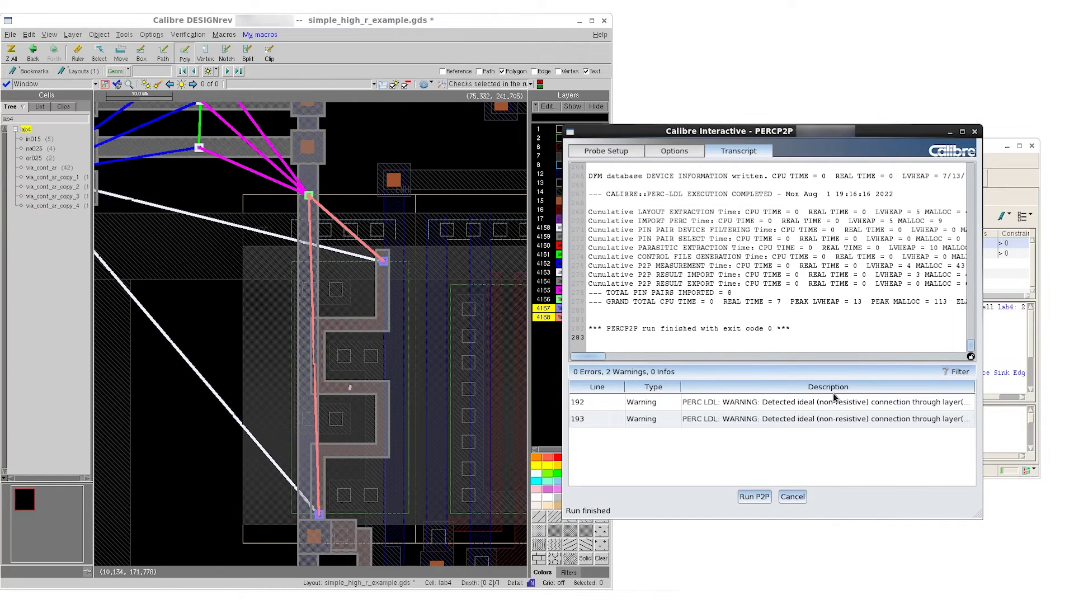
{"action": "left_click_drag", "start_coordinate": [791, 329], "coordinate": [594, 319]}
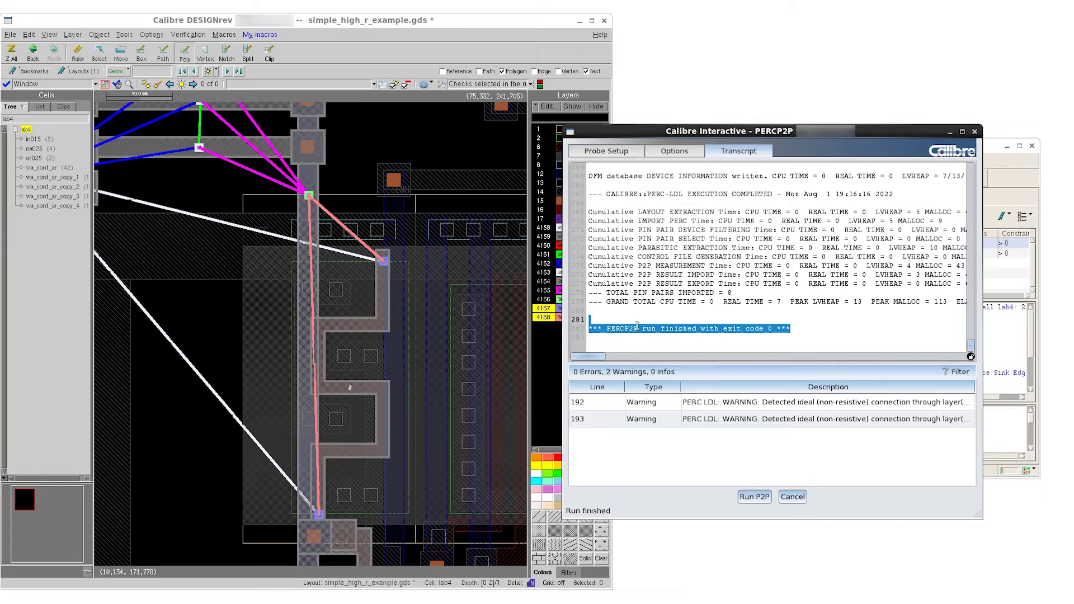
Review interactive_p2p.p2p.rdb resistances: Experiment_3 10.7512, Experiment_2 3.43507, Experiment_1 164.872 ohms.
{"action": "left_click", "coordinate": [975, 133]}
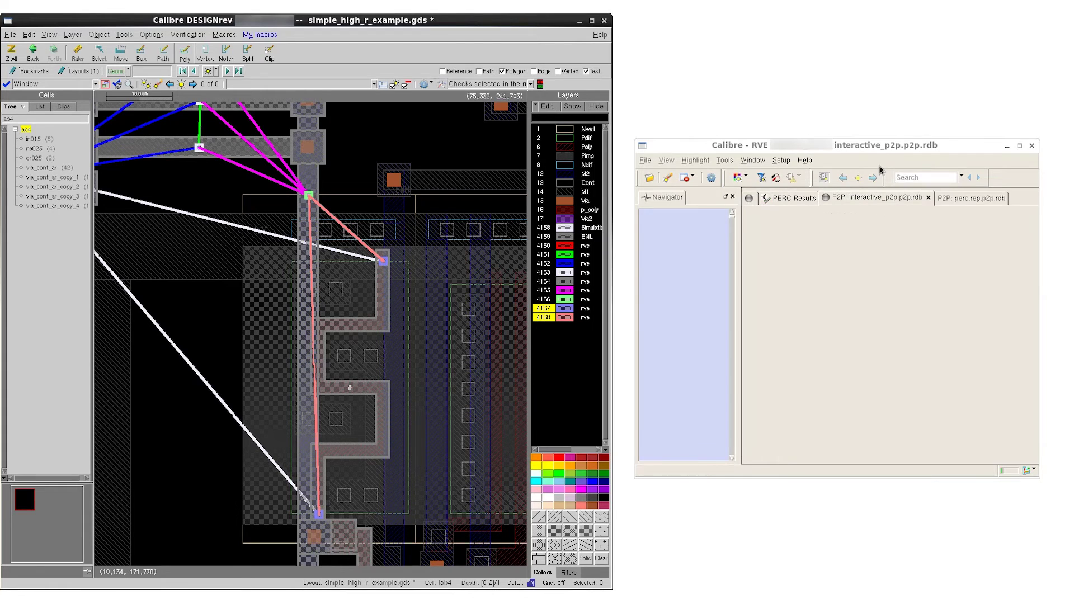
{"action": "left_click", "coordinate": [842, 245]}
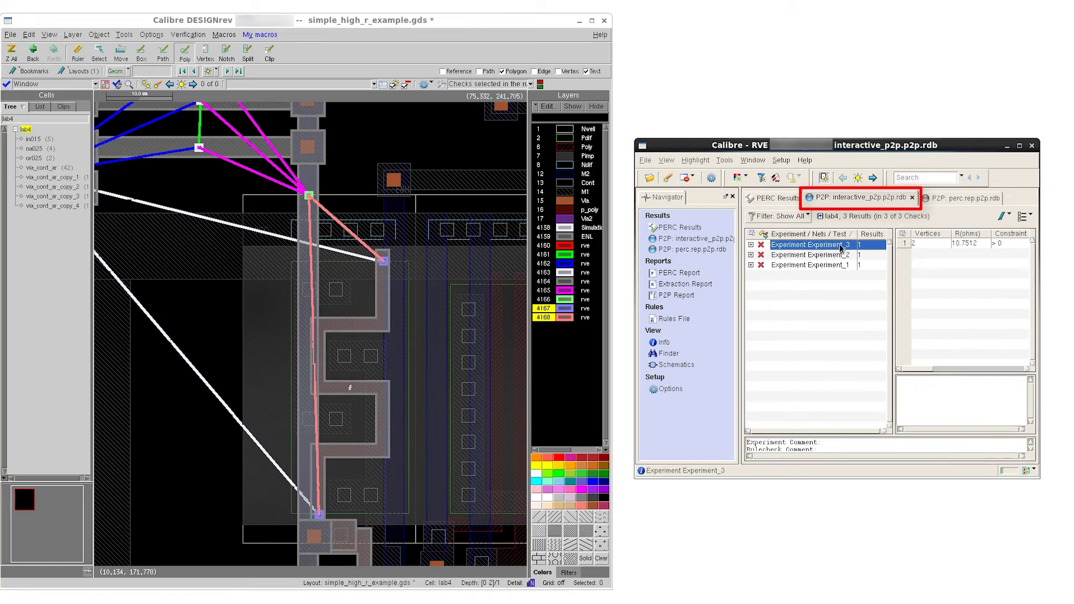
{"action": "left_click", "coordinate": [839, 255]}
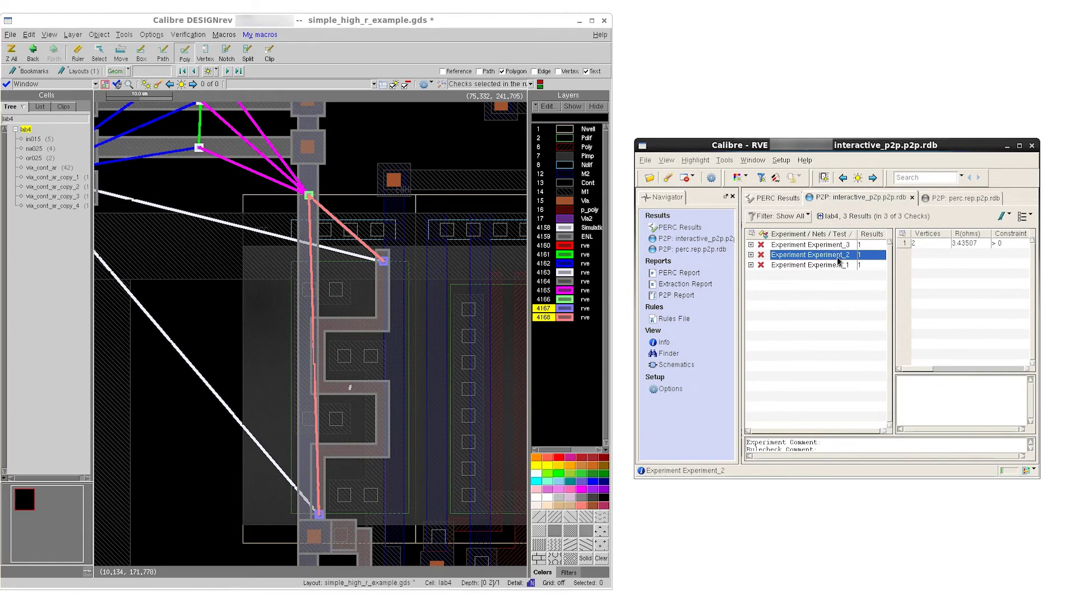
{"action": "left_click", "coordinate": [844, 265]}
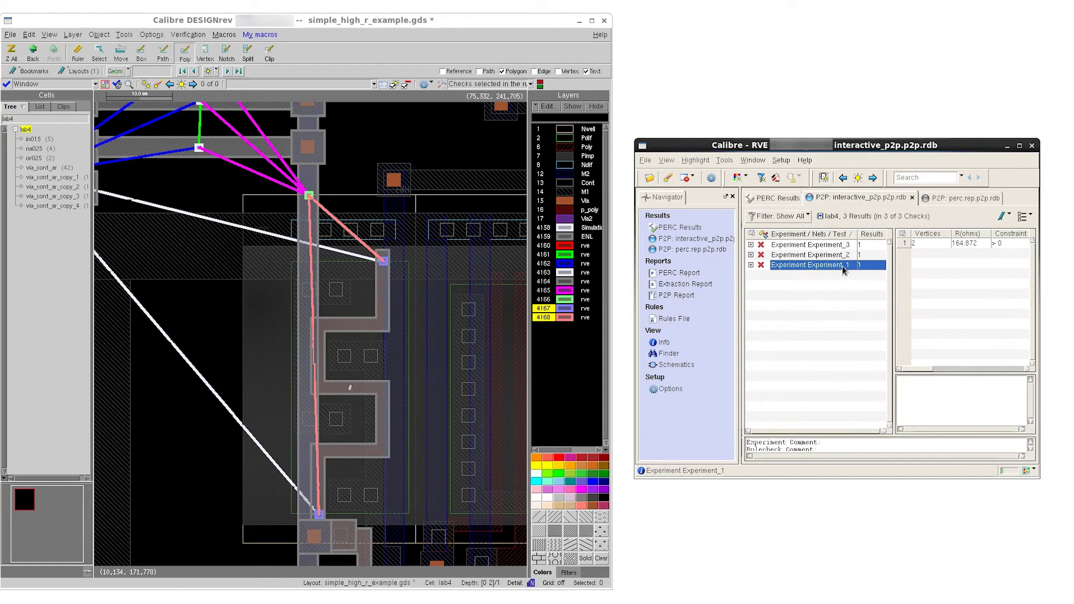